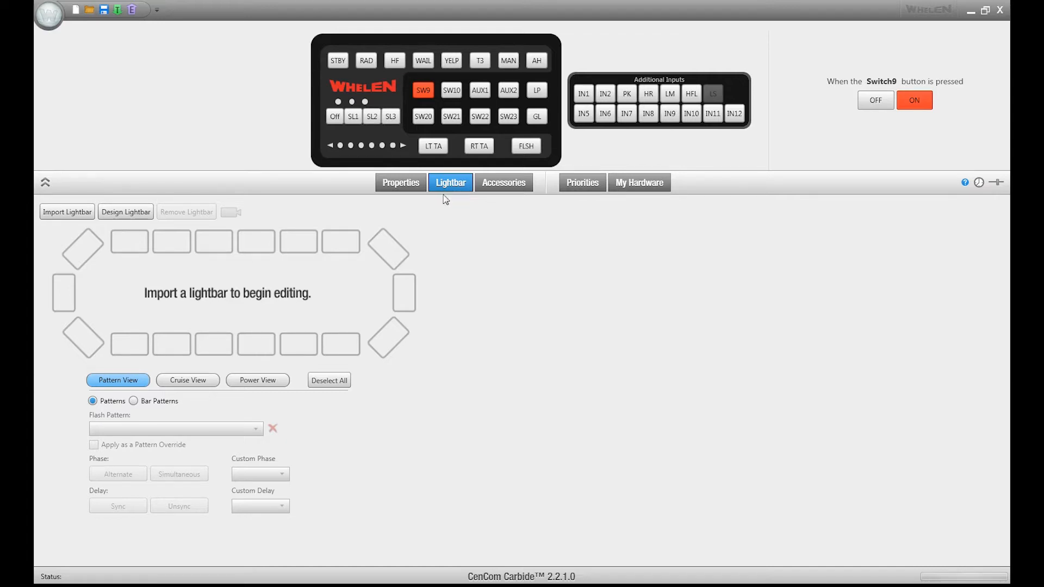
Step: Import the lightbar file LibertyII Duo 48inchWithTA.bxr from My BXR Files
left_click(74, 213)
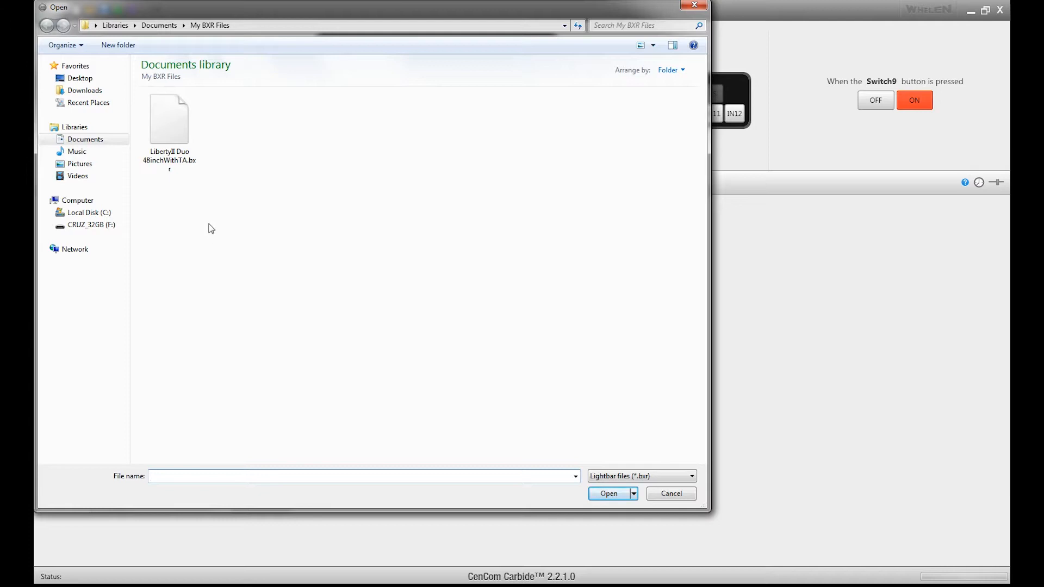
left_click(169, 133)
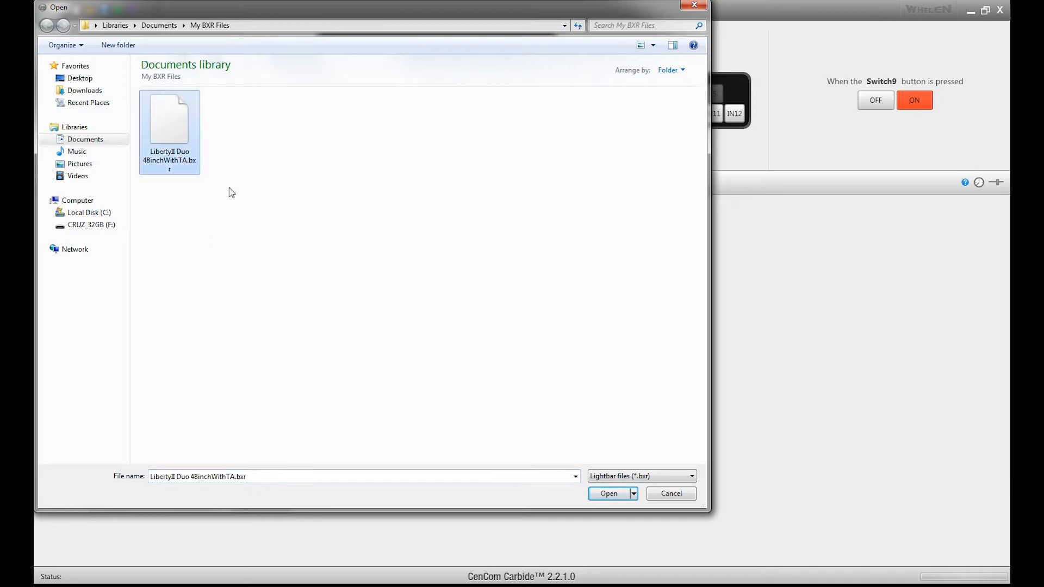
left_click(608, 493)
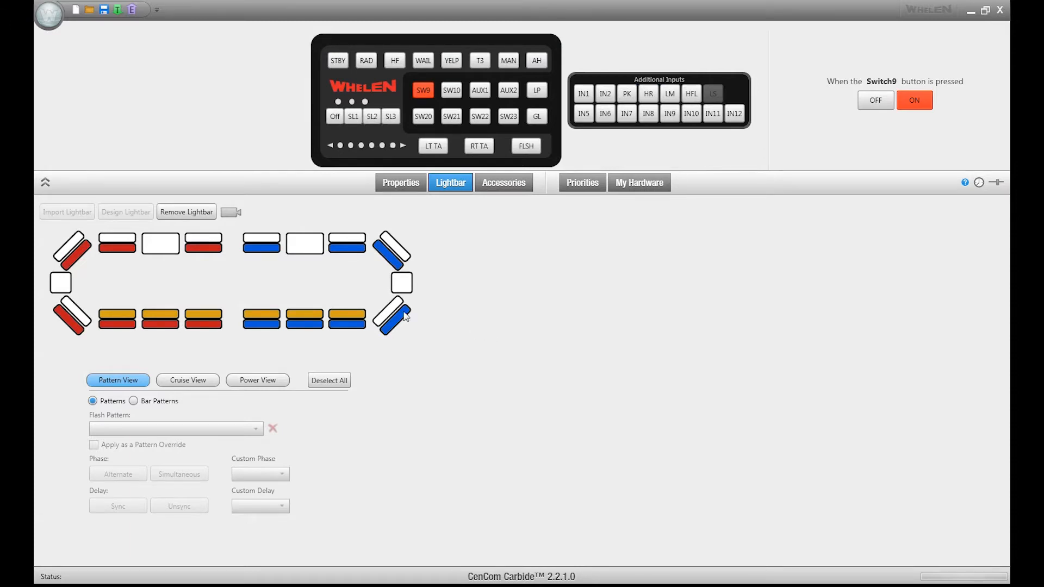
Step: Remove the imported lightbar, confirming the removal warning
left_click(180, 219)
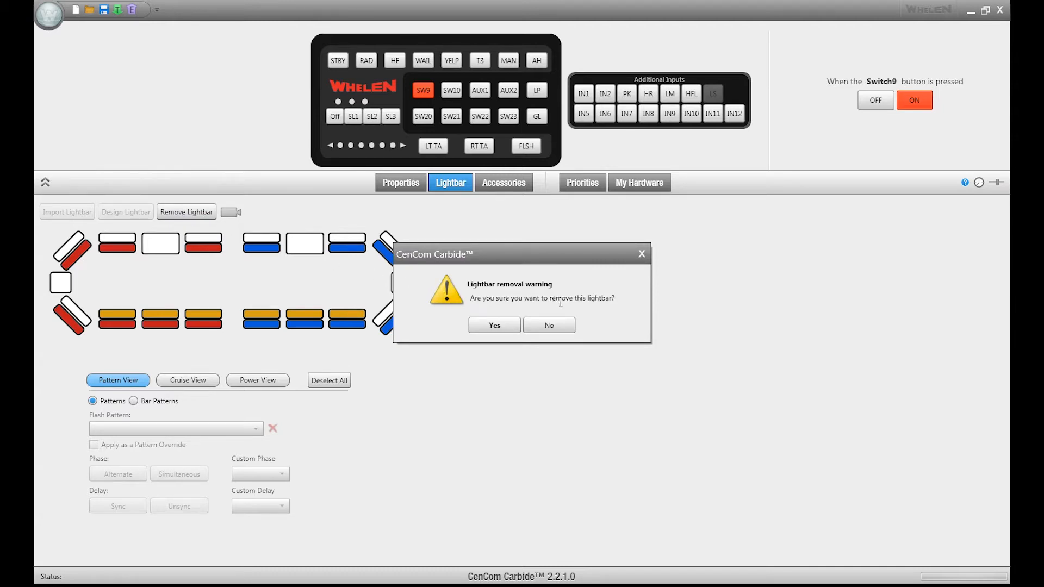
left_click(488, 325)
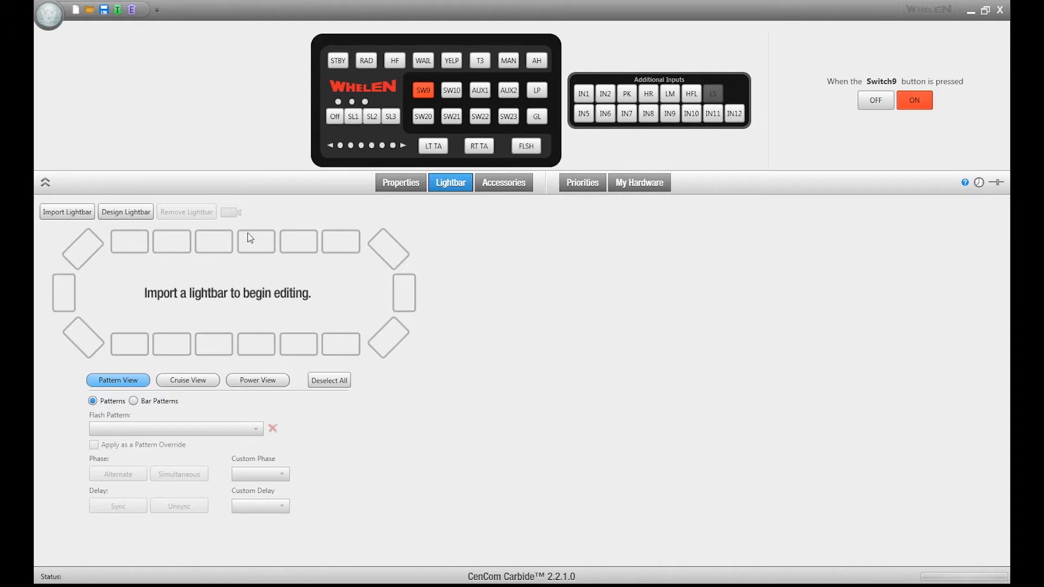
Step: Start designing a new lightbar of type LibertyII DUO 54 in. w/DUO Traffic Advisor
left_click(137, 216)
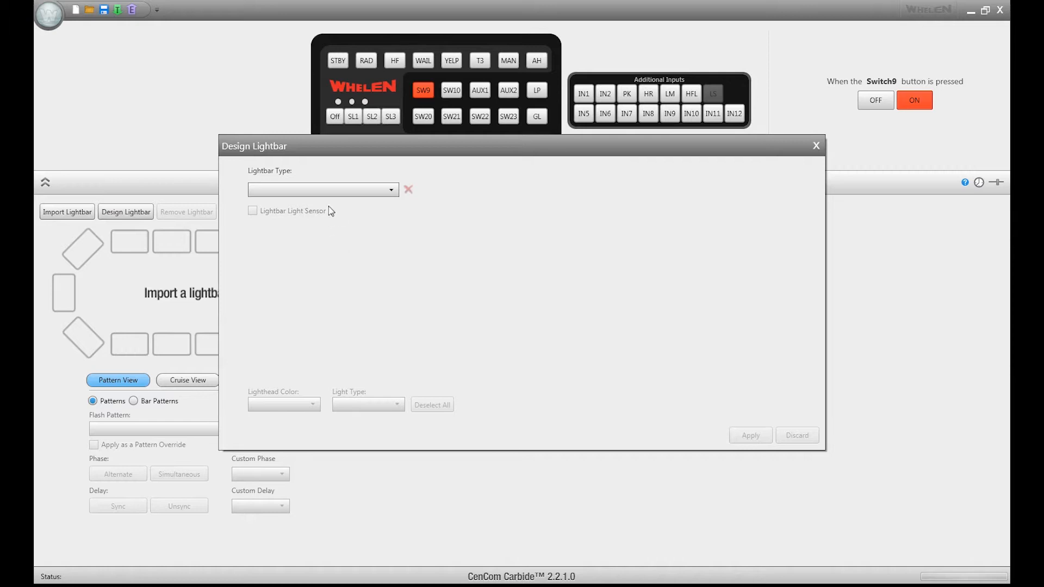
left_click(325, 190)
scroll(331, 259, "down", 5)
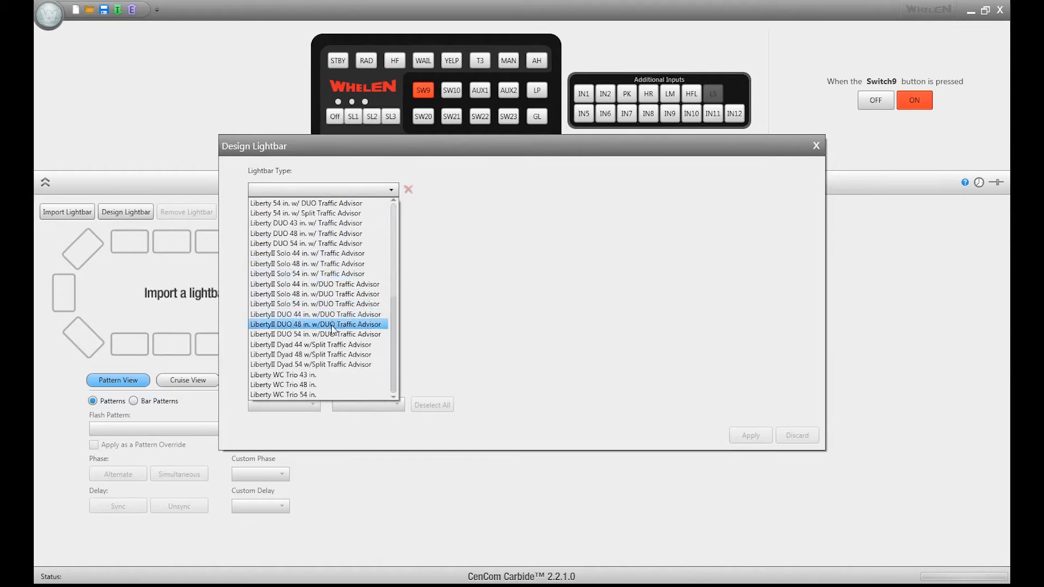
left_click(333, 335)
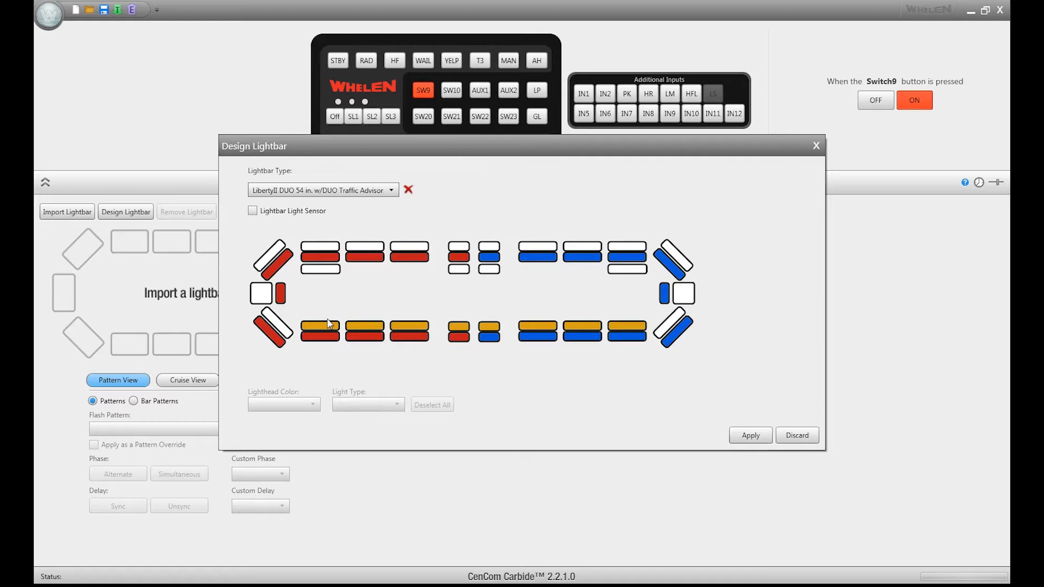
Step: Set the first lower-row lighthead's color to Red and light type to Warning, then apply the lightbar design
left_click(320, 336)
left_click(288, 405)
left_click(288, 405)
left_click(350, 405)
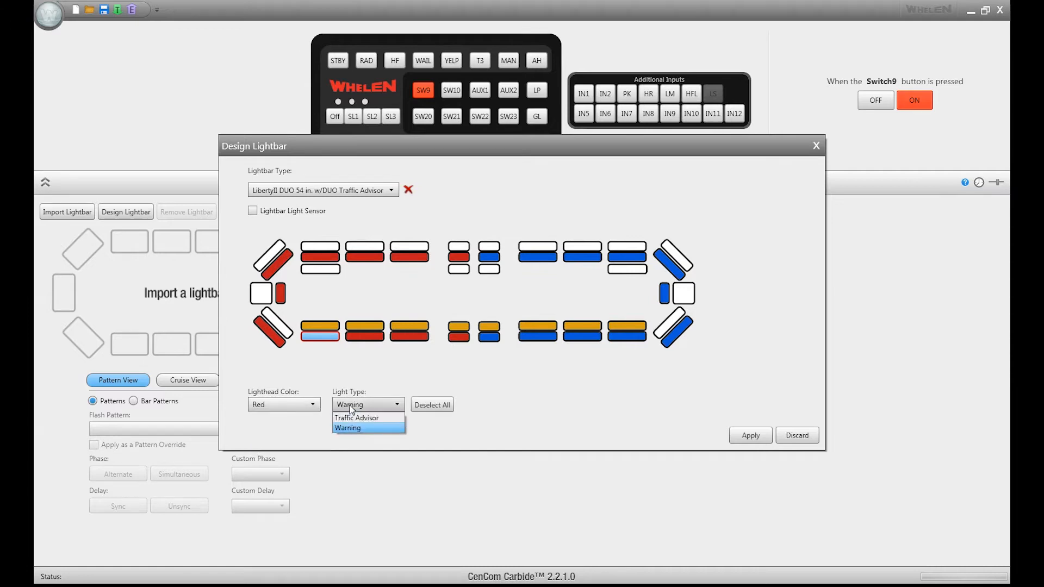
left_click(351, 408)
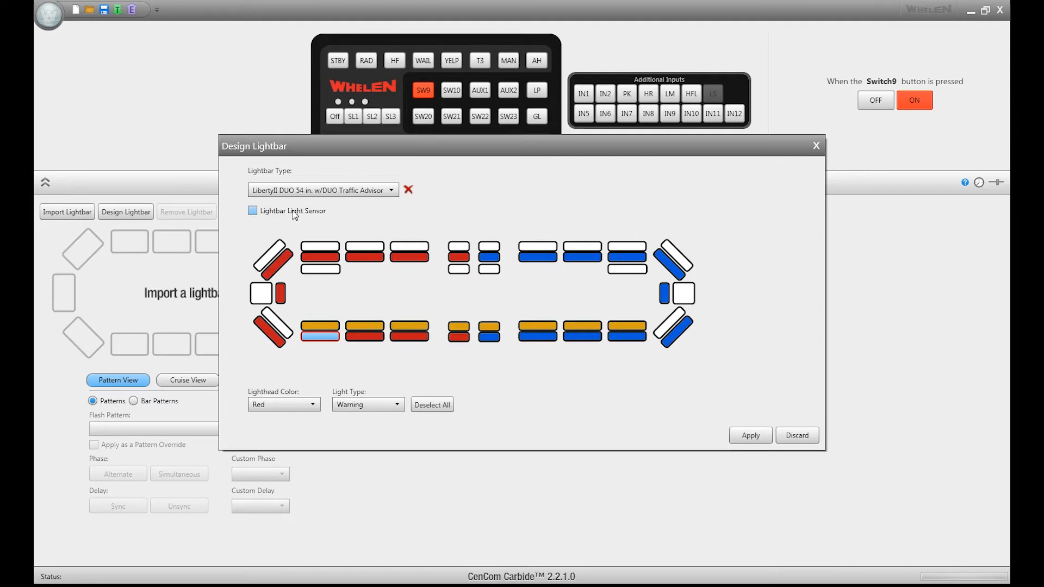
left_click(756, 438)
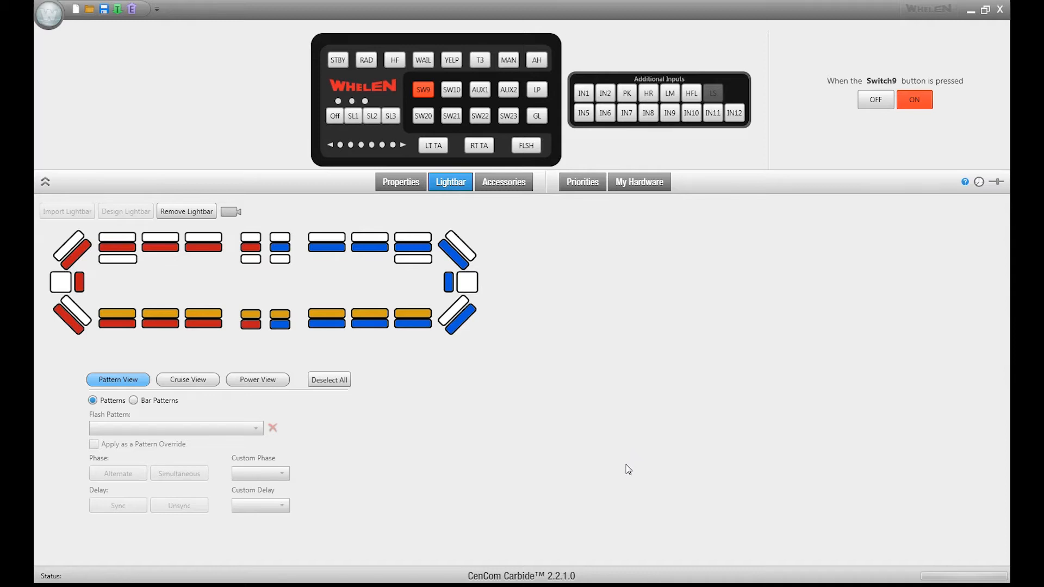
Step: For Slide Switch 1, select every lighthead along the lower row of the lightbar, corner to corner
left_click(352, 118)
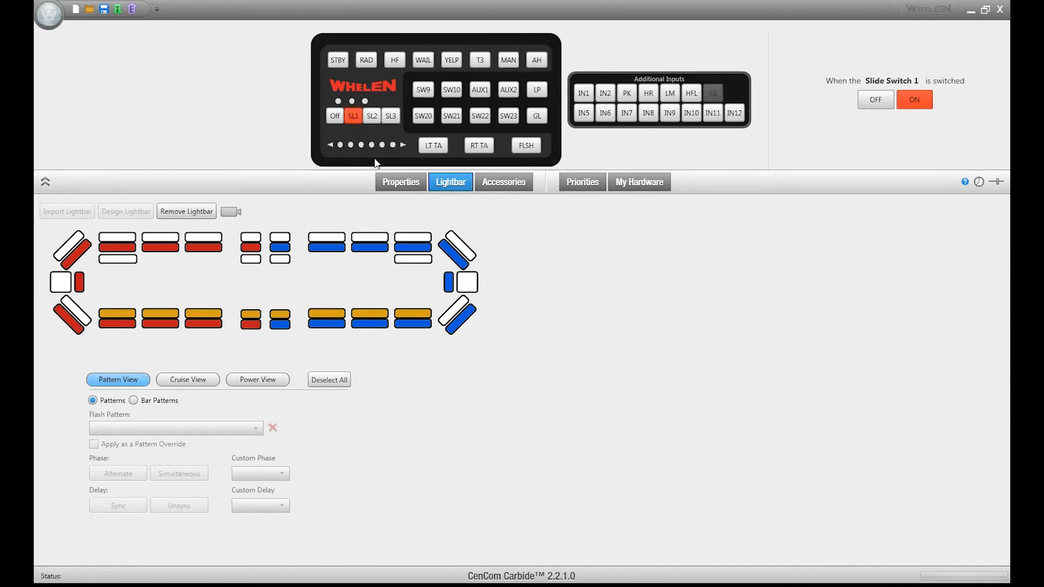
left_click(76, 327)
left_click(116, 324)
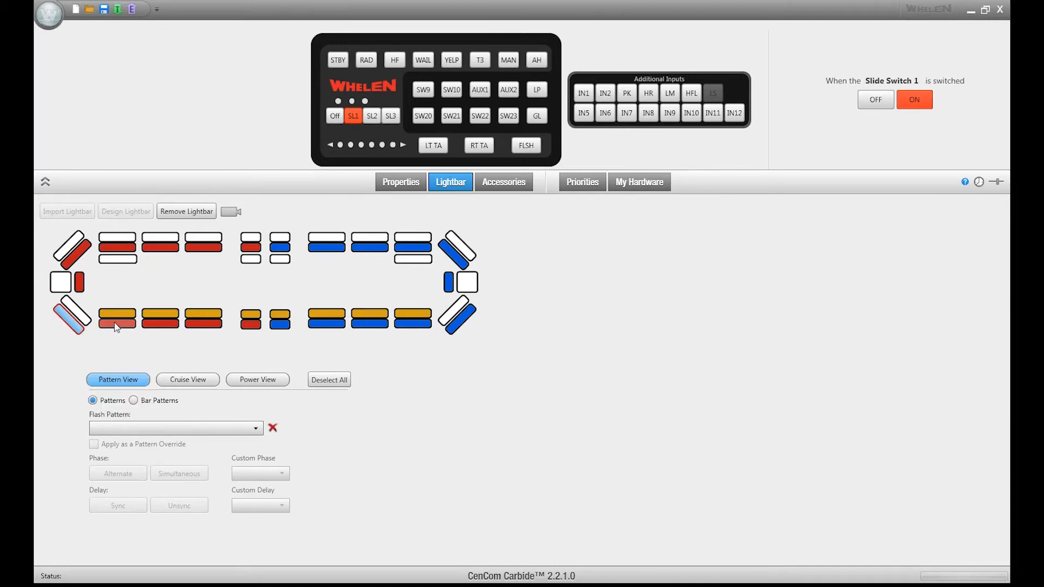
left_click(161, 324)
left_click(203, 324)
left_click(251, 324)
left_click(282, 325)
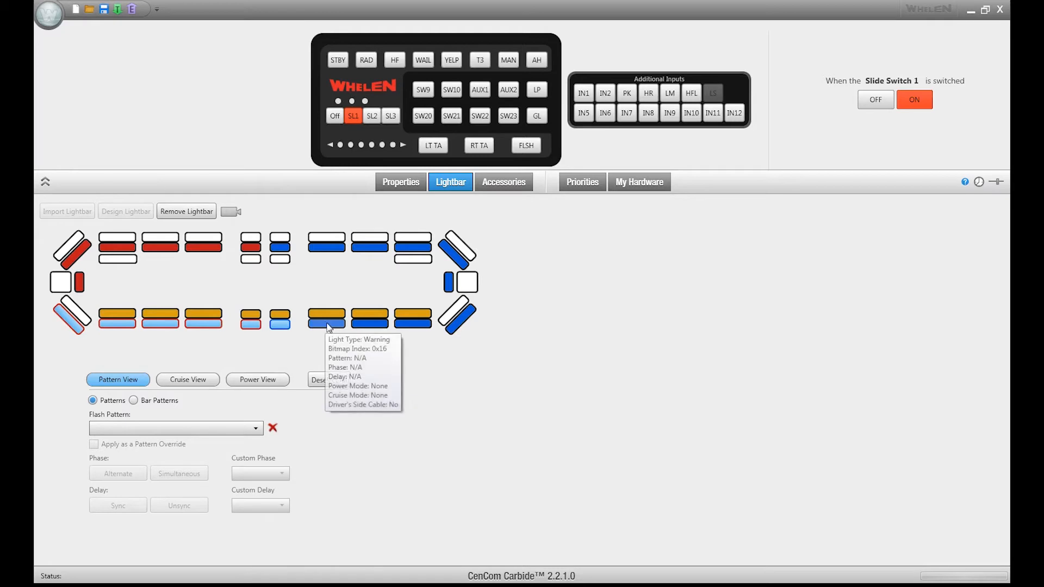
left_click(326, 324)
left_click(370, 325)
left_click(413, 325)
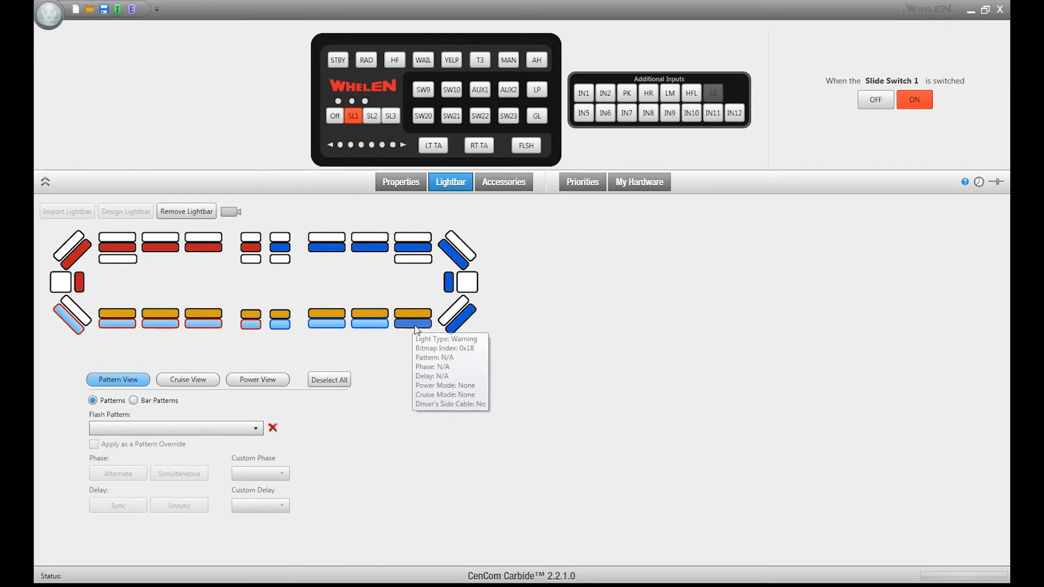
left_click(457, 317)
Step: Assign the Action Flash pattern to the selected lightheads, deselect all, and run a simulation preview
left_click(226, 428)
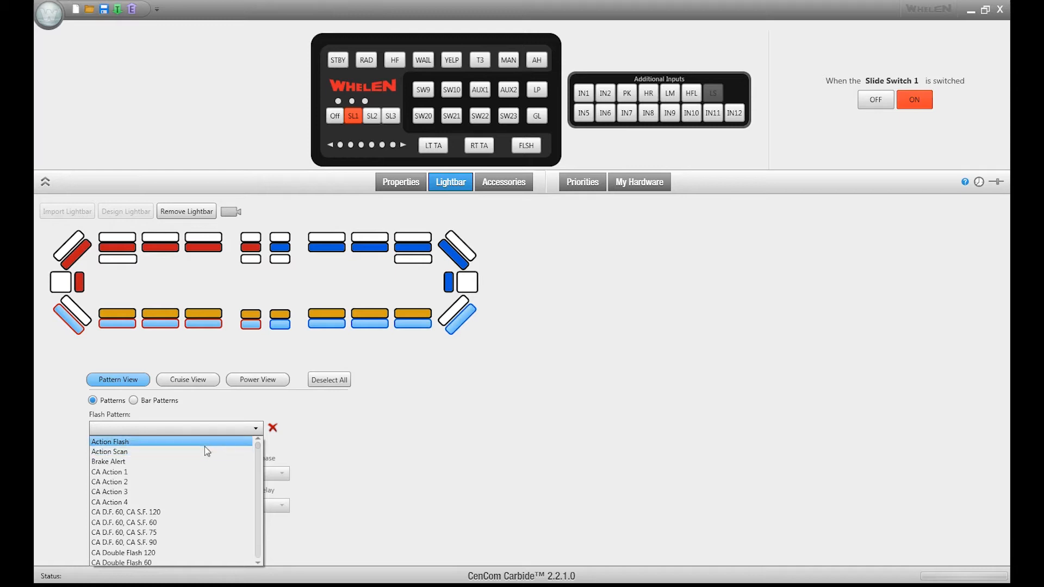
left_click(203, 441)
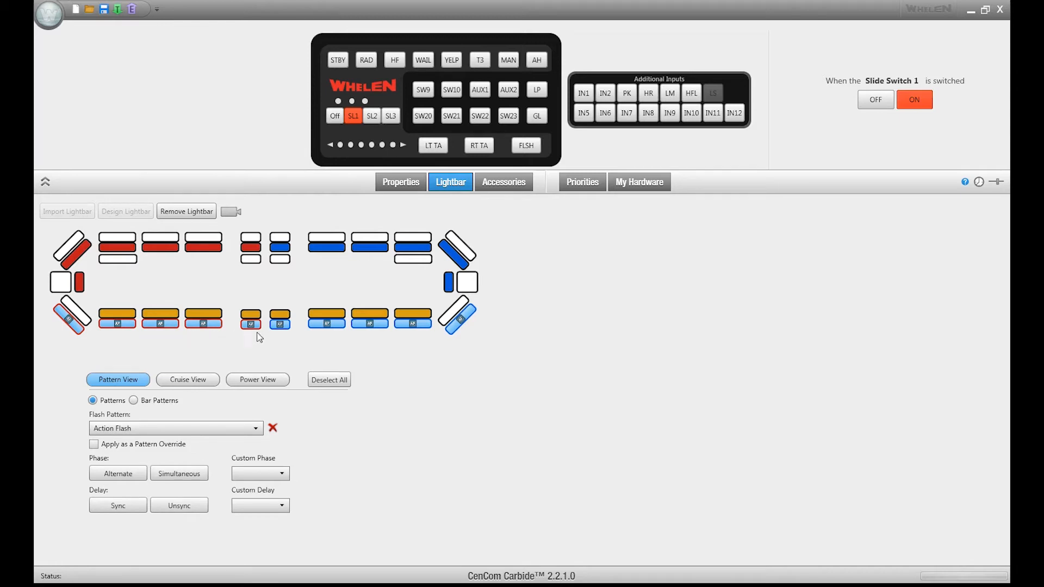
left_click(344, 375)
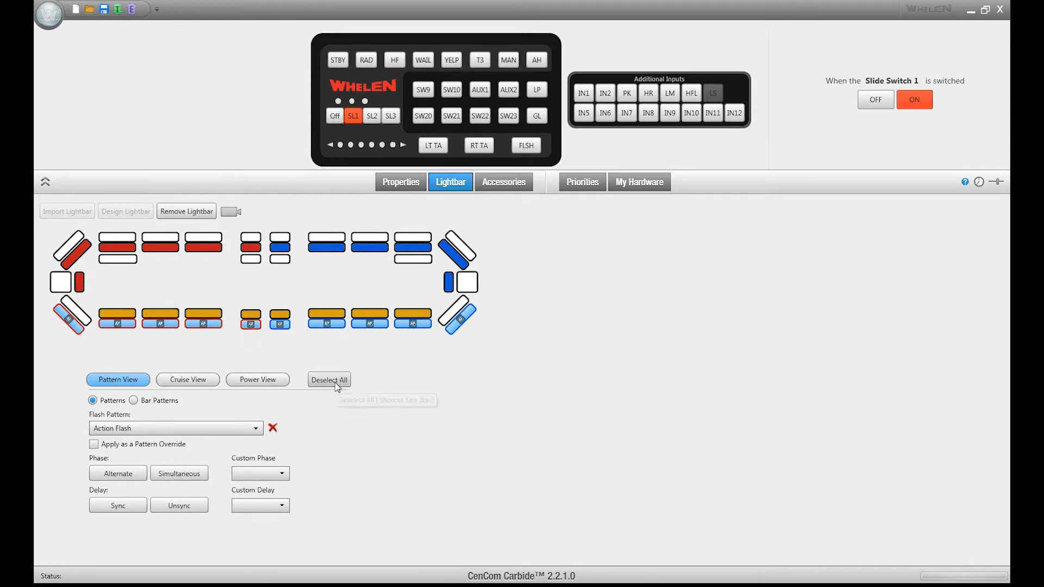
left_click(234, 216)
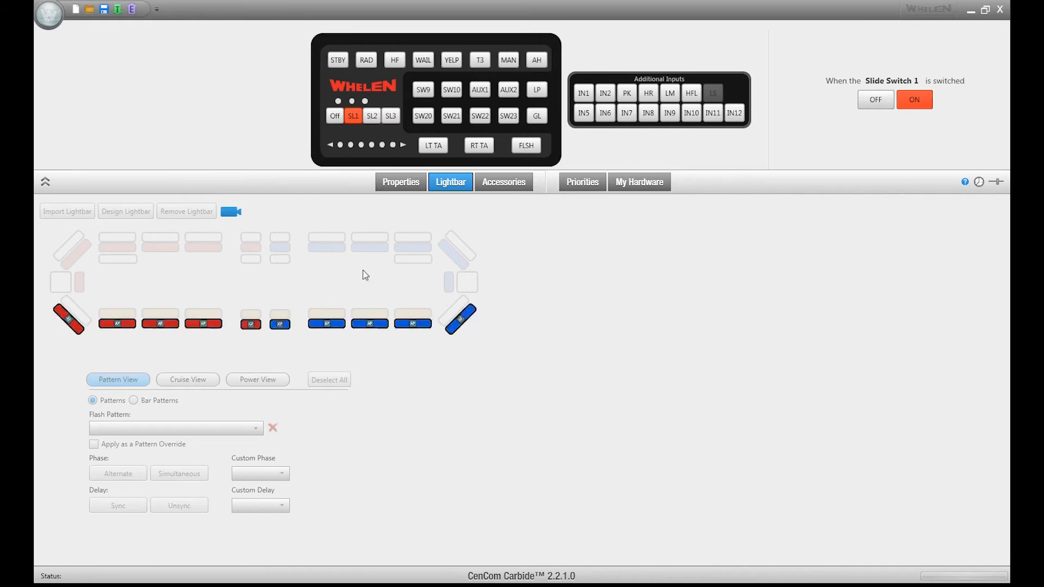
left_click(230, 211)
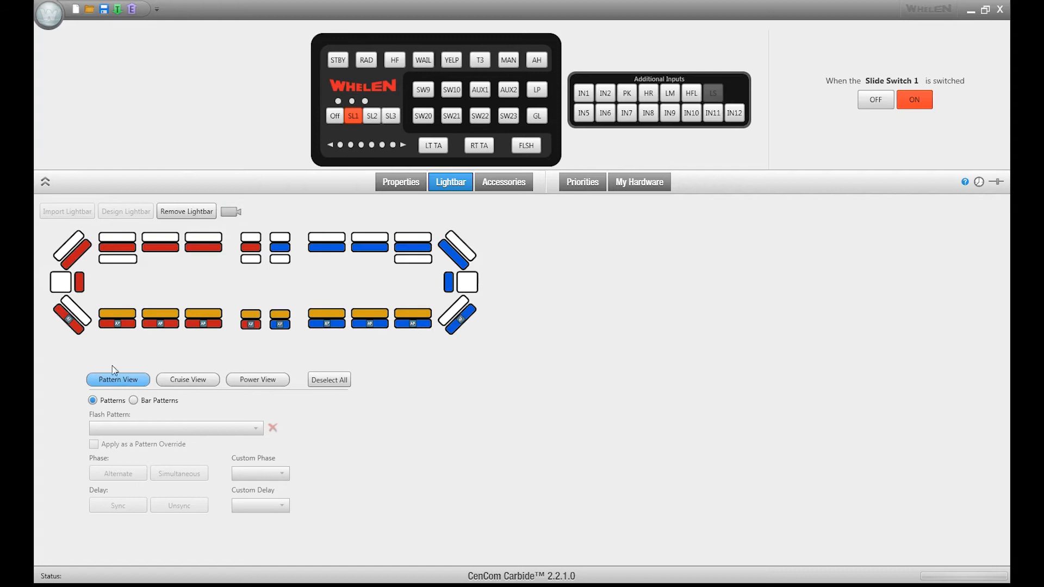
Step: Reselect all lower-row lightheads and set their phase to Alternate
left_click(71, 325)
left_click(115, 326)
left_click(153, 326)
left_click(207, 325)
left_click(251, 325)
left_click(280, 325)
left_click(327, 324)
left_click(370, 324)
left_click(414, 324)
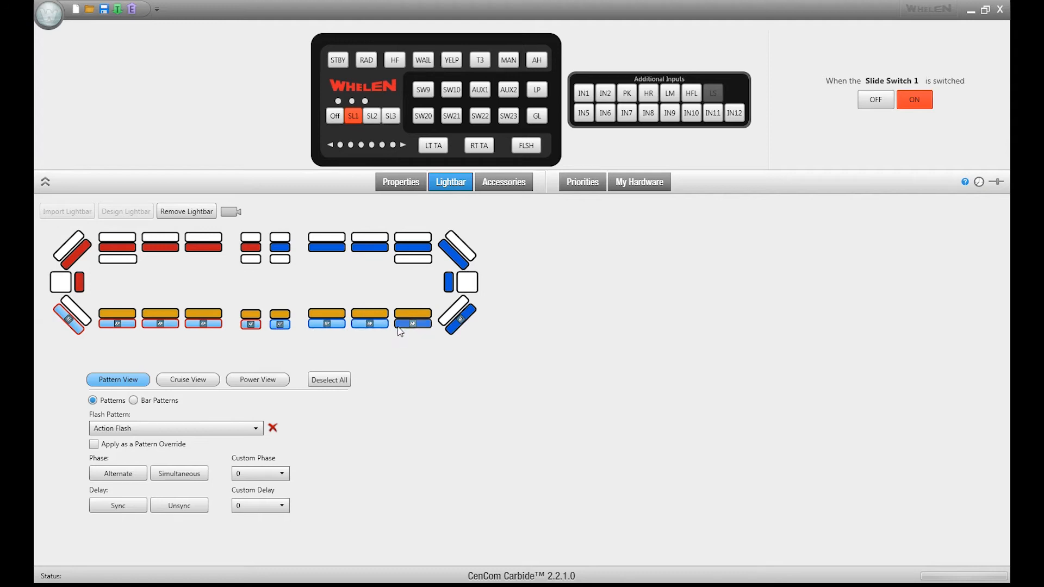
left_click(456, 331)
left_click(118, 476)
Step: Simulate the lightbar to preview the alternating flash pattern
left_click(231, 212)
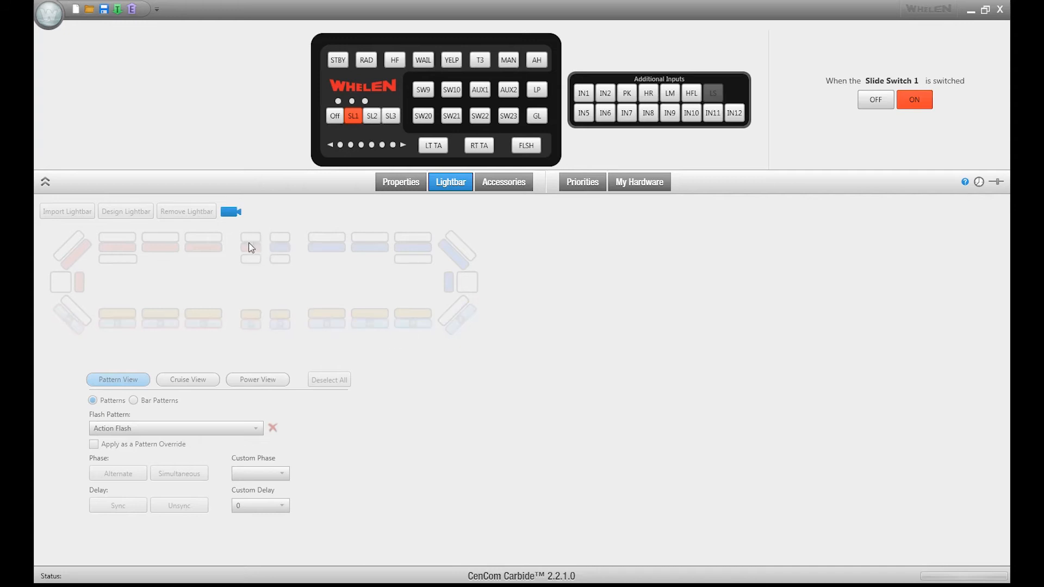
mouse_move(258, 239)
left_click(235, 214)
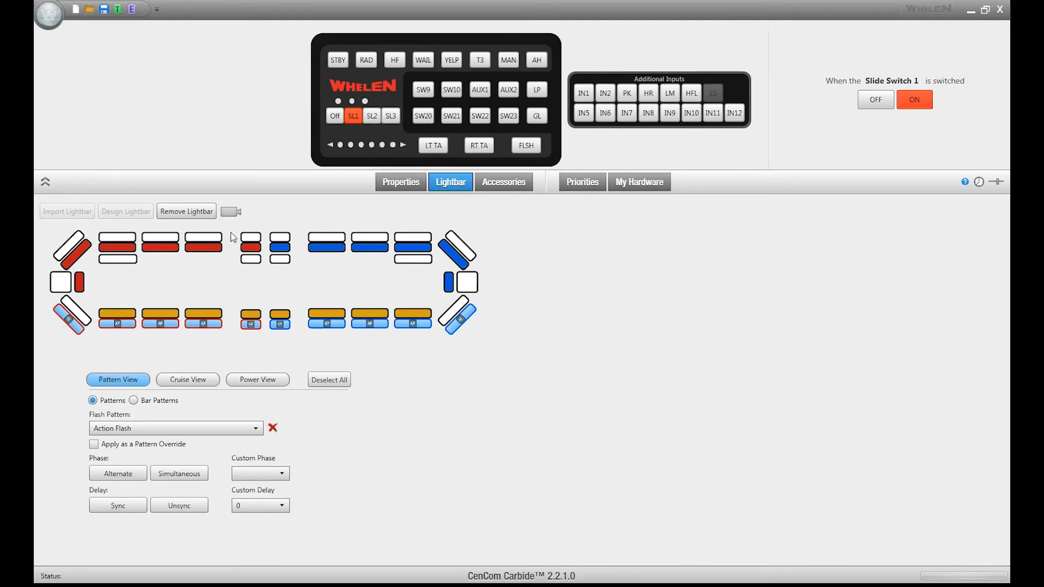
Step: Change the selected lightheads' phase to Simultaneous and their delay to Unsync
left_click(186, 476)
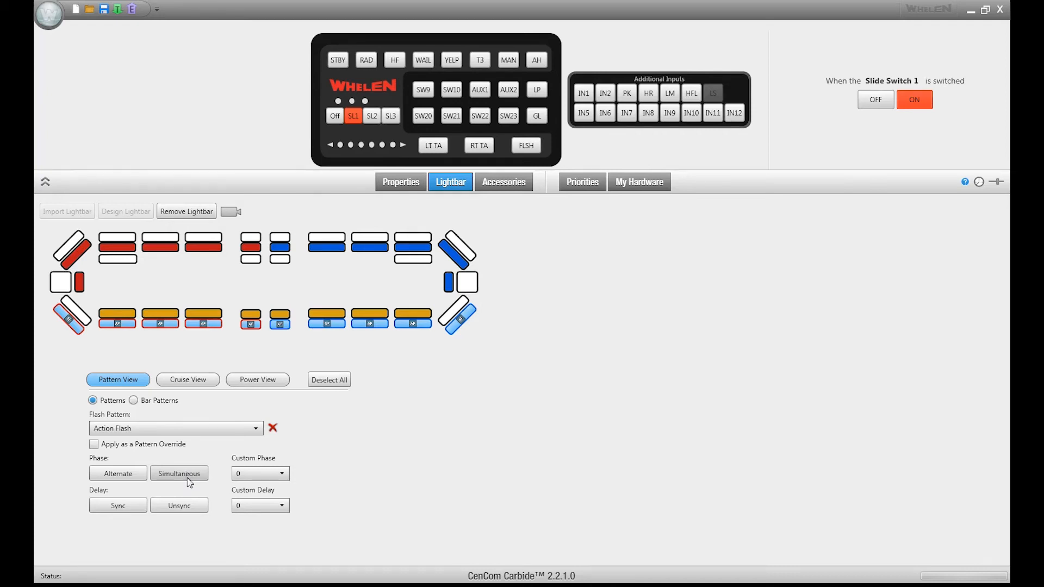
left_click(189, 510)
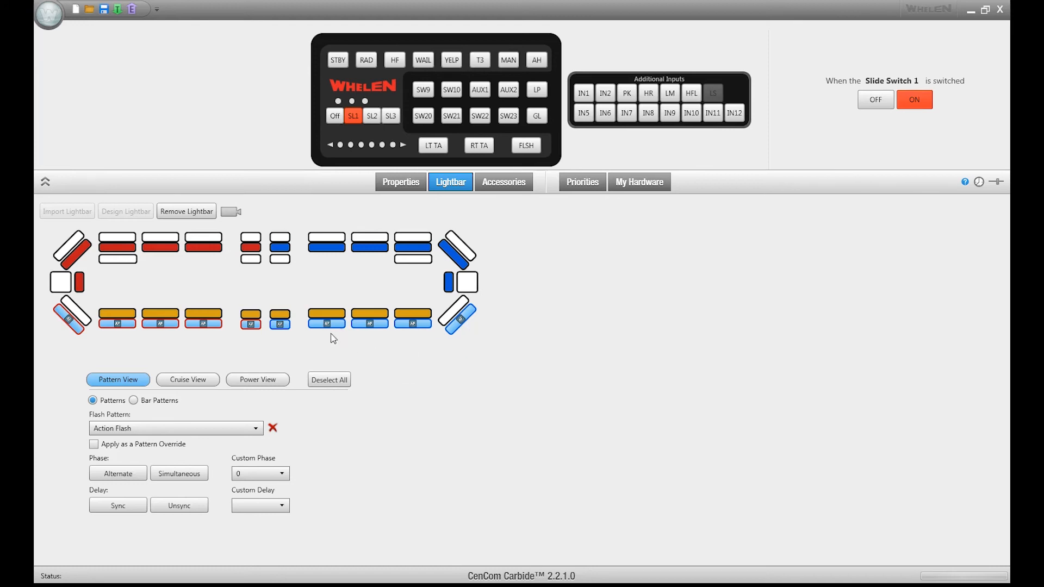
Step: Simulate the lightbar to preview the updated flash pattern
mouse_move(289, 334)
left_click(232, 213)
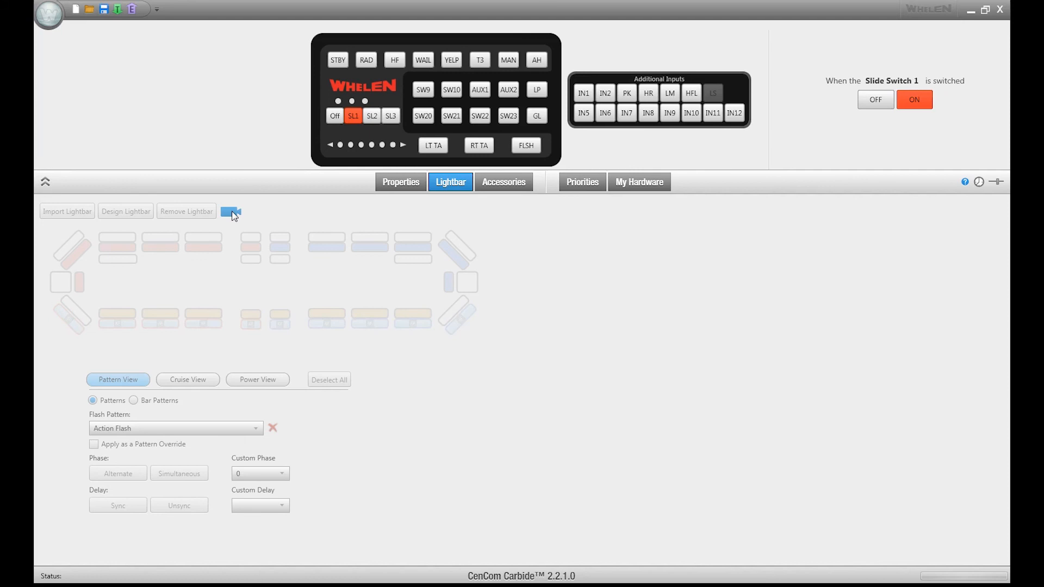
left_click(234, 215)
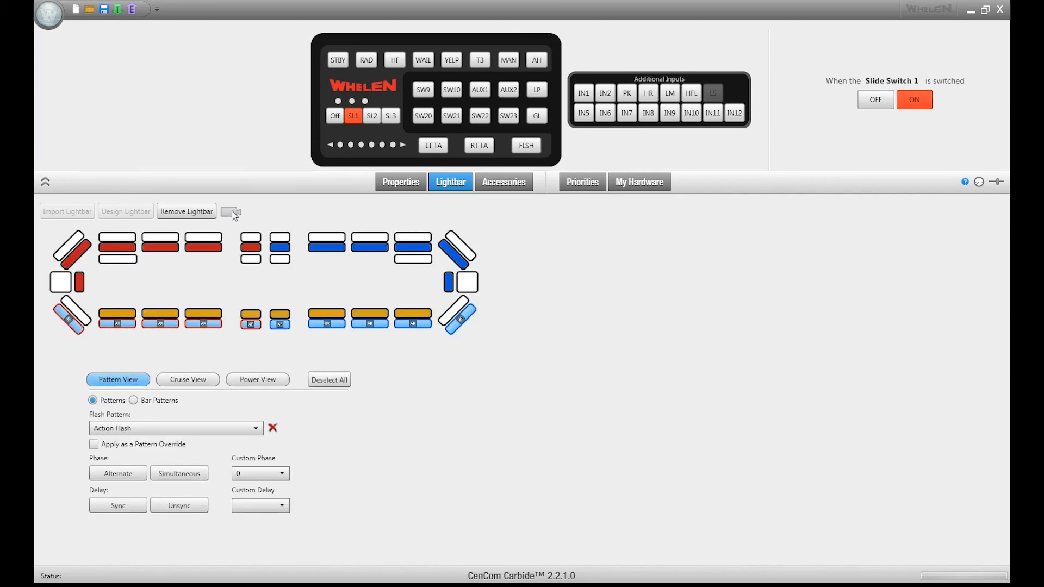